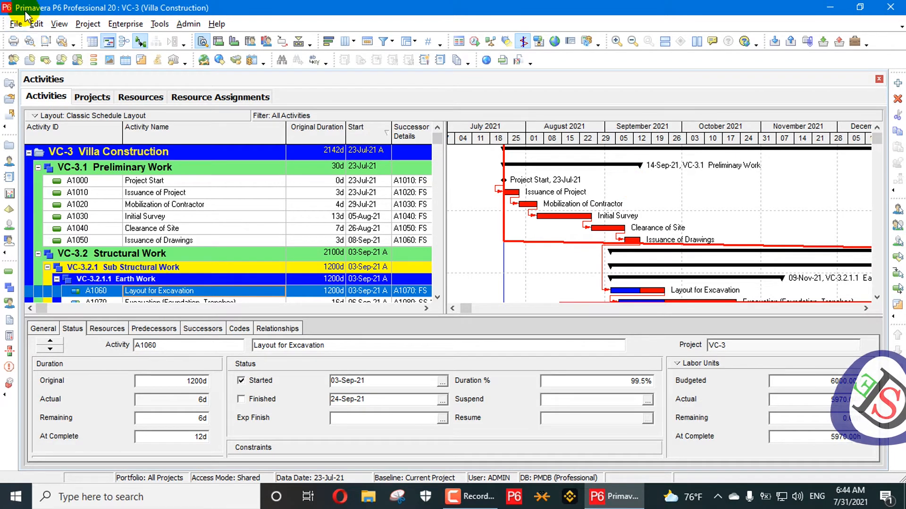
Review the Resource Analysis settings in the user preferences.
left_click(37, 24)
left_click(57, 38)
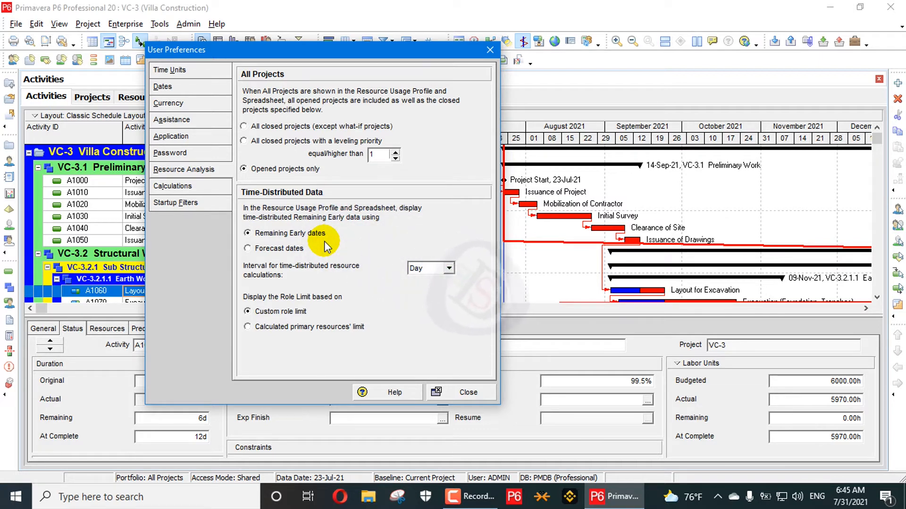
left_click(491, 49)
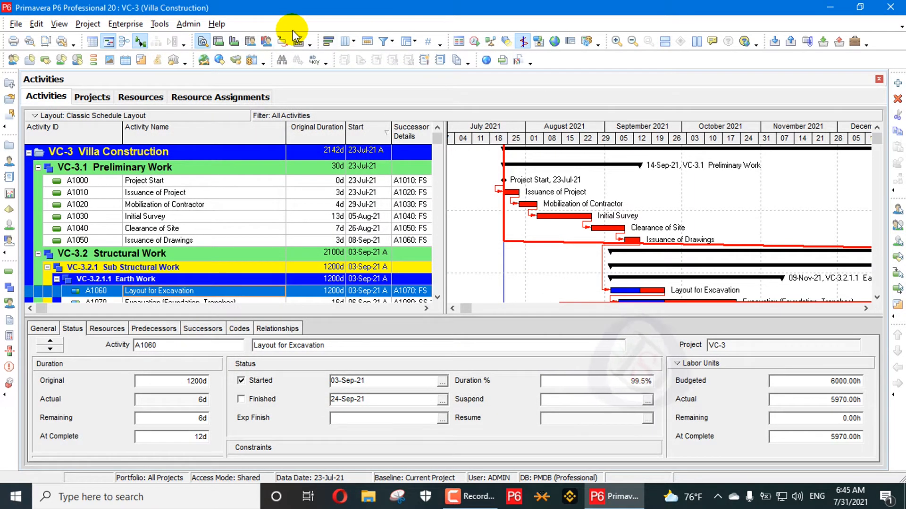
Show the resource usage profile below the activities and review its display options.
left_click(266, 41)
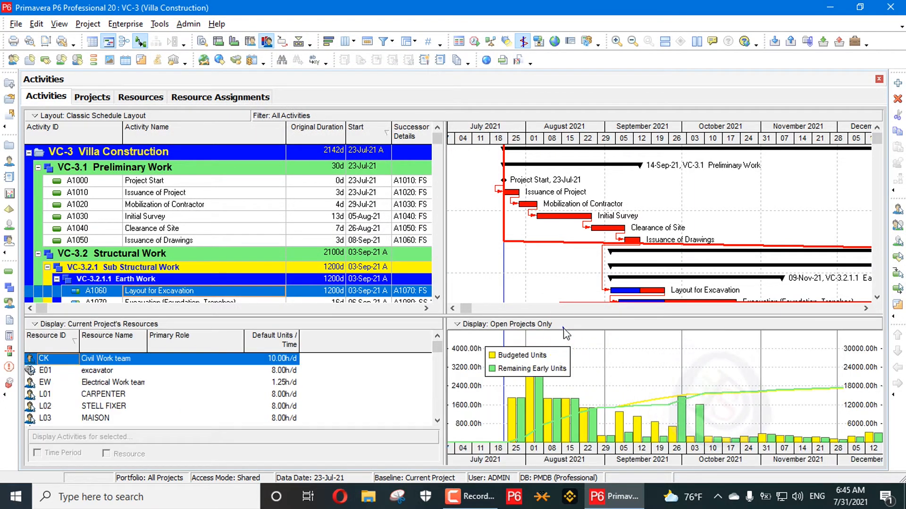
right_click(581, 332)
left_click(609, 388)
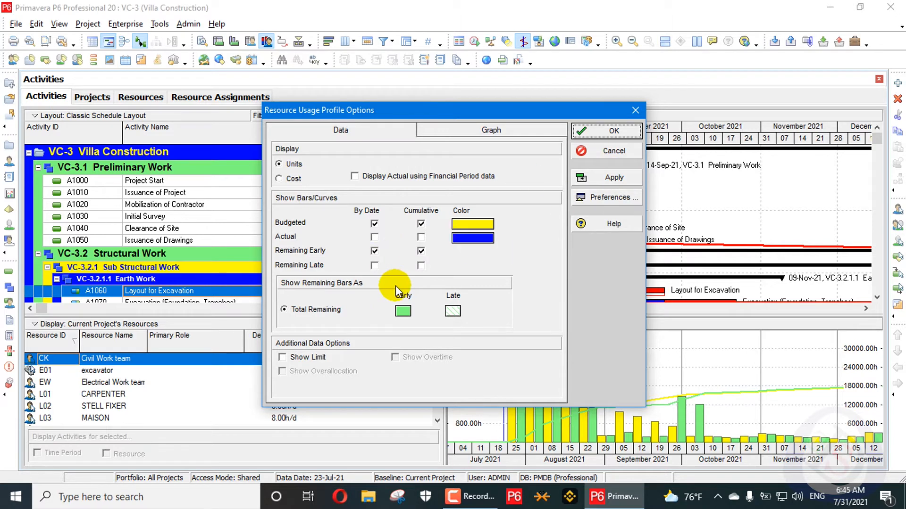
left_click(634, 112)
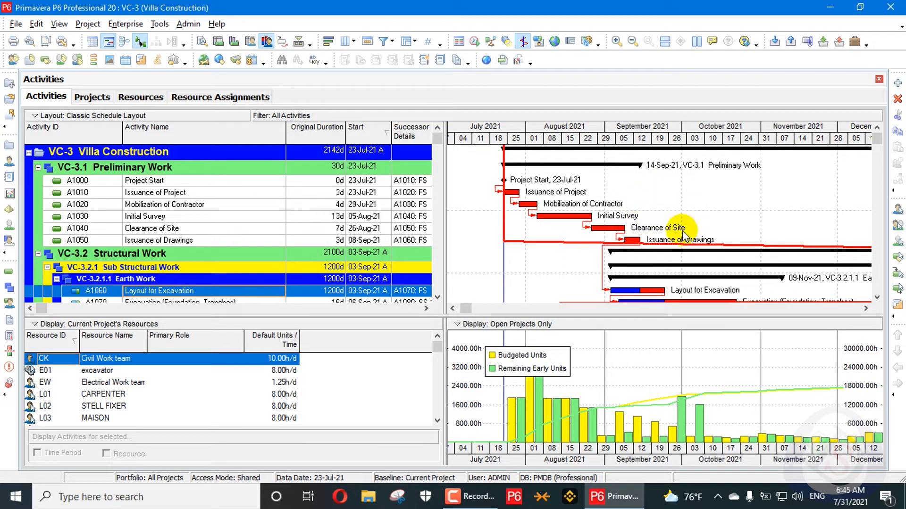
Check the interval choices for time-distributed resource calculations in the user preferences, keeping Day selected.
left_click(36, 24)
left_click(47, 39)
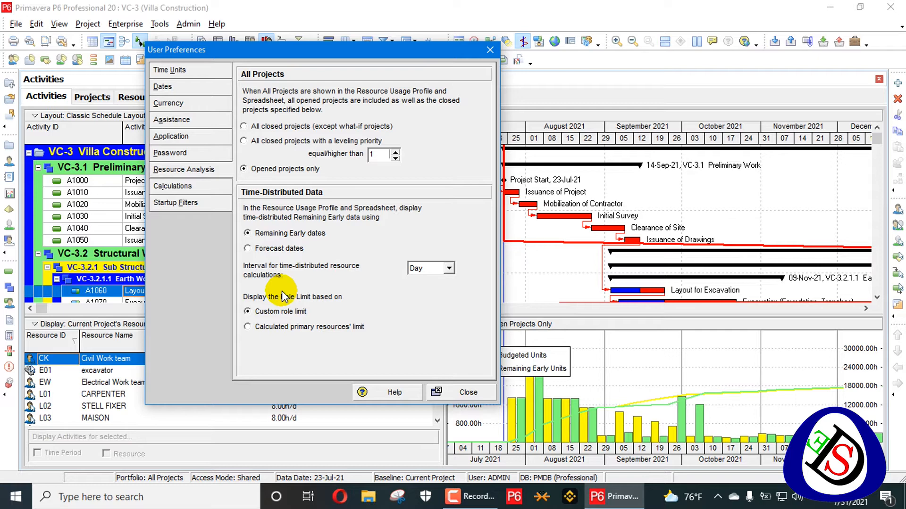
left_click(424, 269)
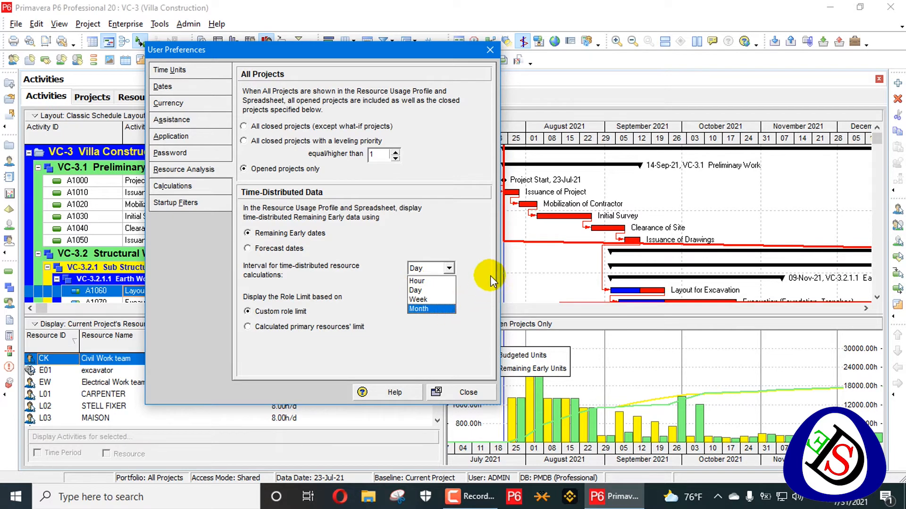
left_click(432, 290)
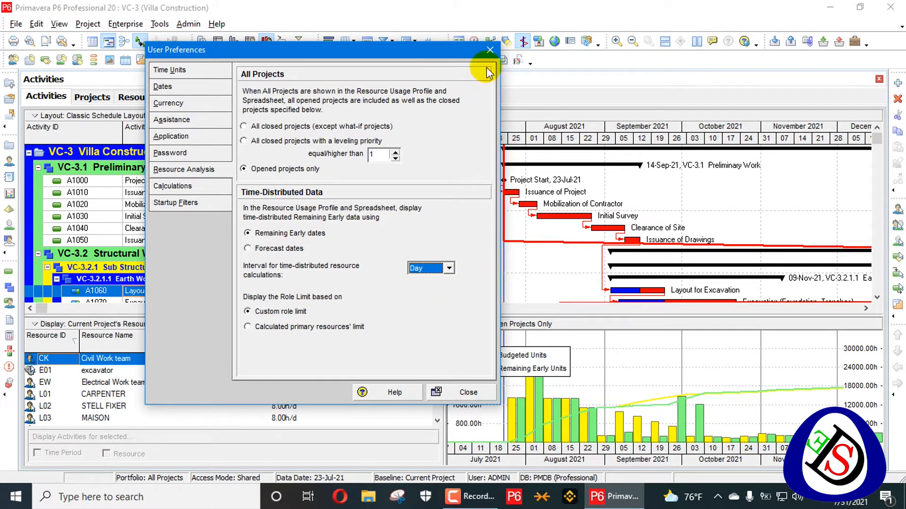
left_click(489, 49)
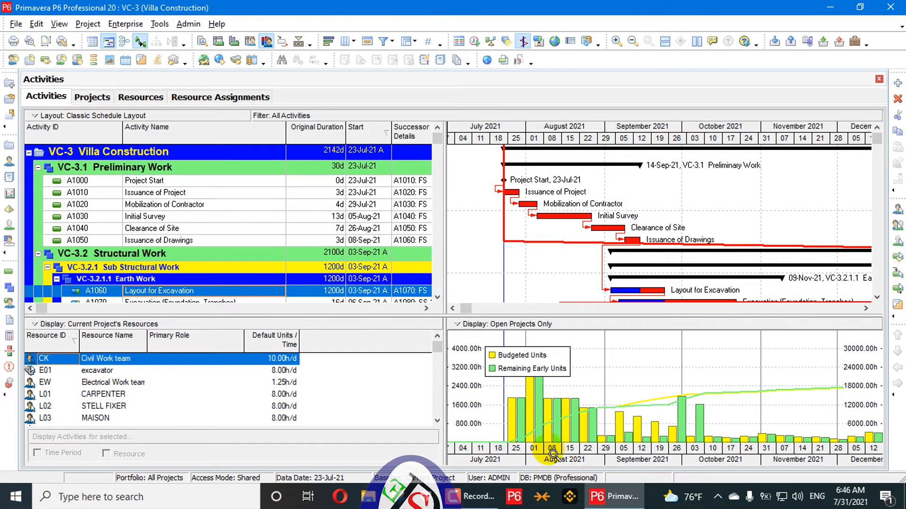
Check the timescale format and date interval settings of the Gantt chart.
right_click(607, 152)
left_click(661, 193)
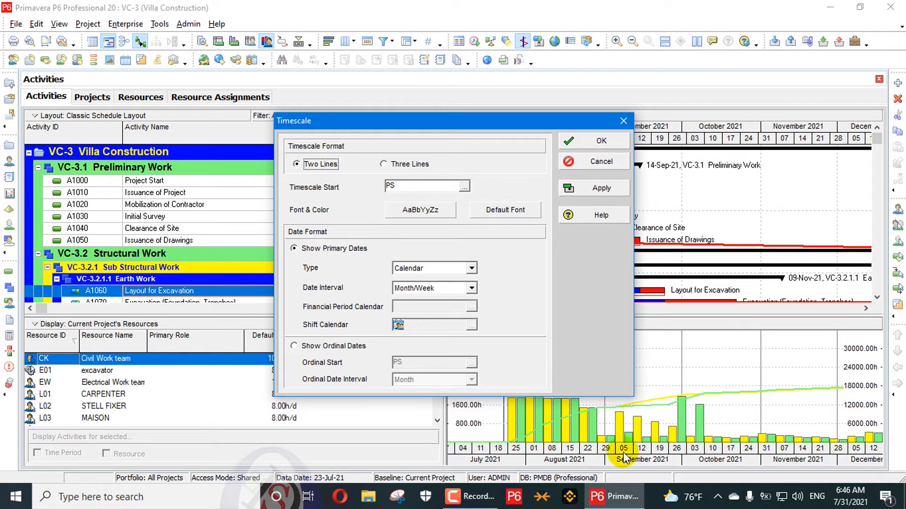
left_click(623, 121)
Hide the Remaining Early by-date bars and cumulative curve in the resource usage profile, keeping only the Budgeted ones.
right_click(514, 323)
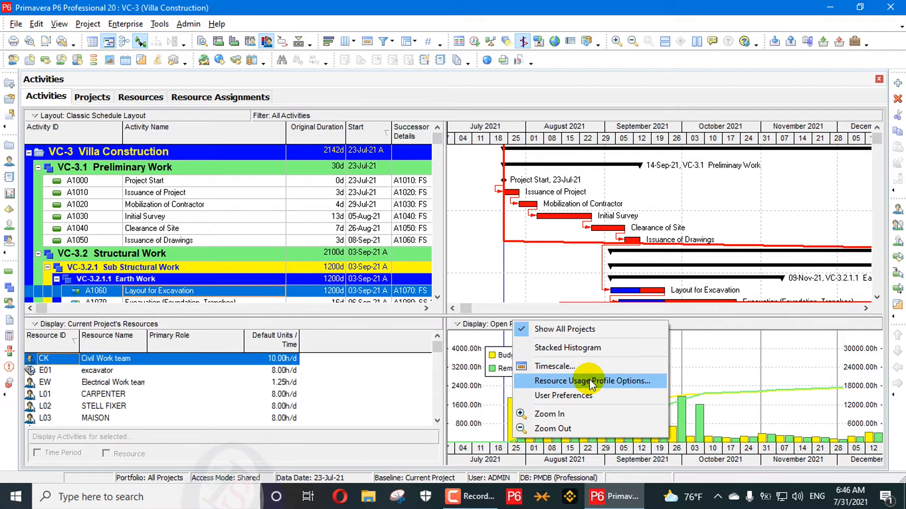
left_click(589, 381)
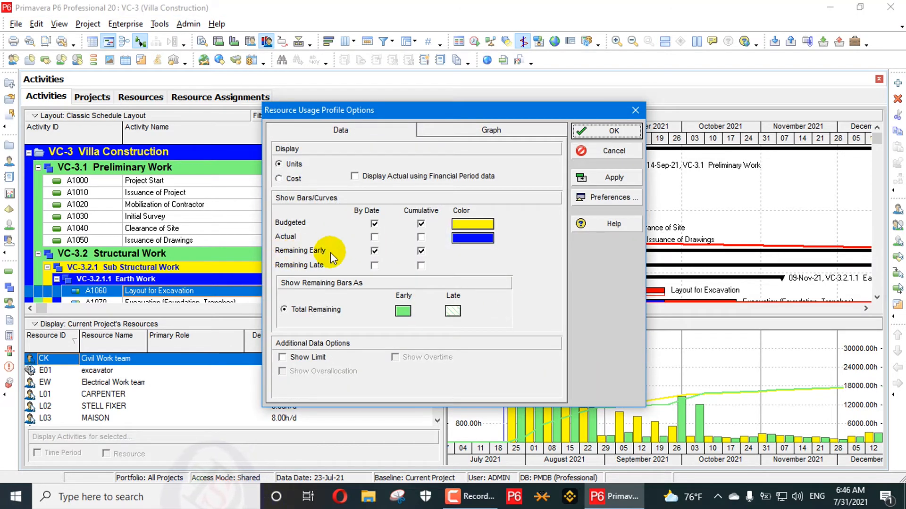
left_click(421, 251)
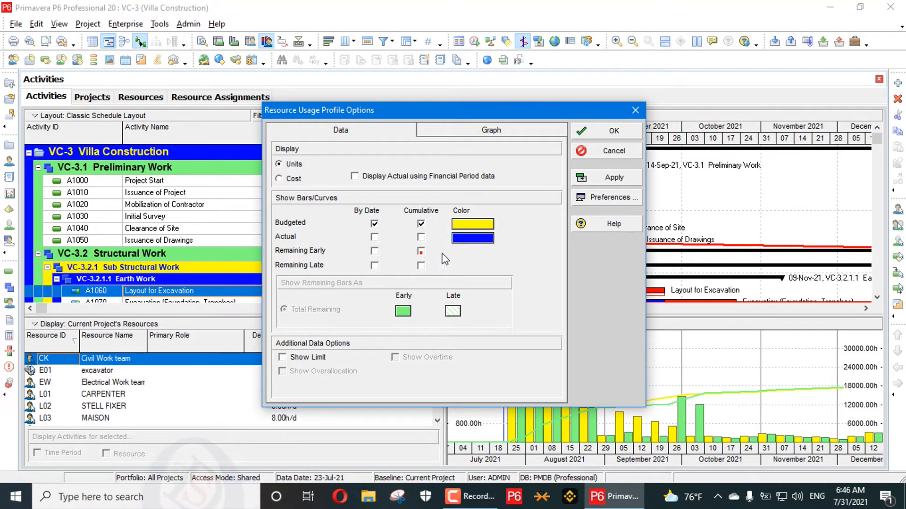
left_click(609, 177)
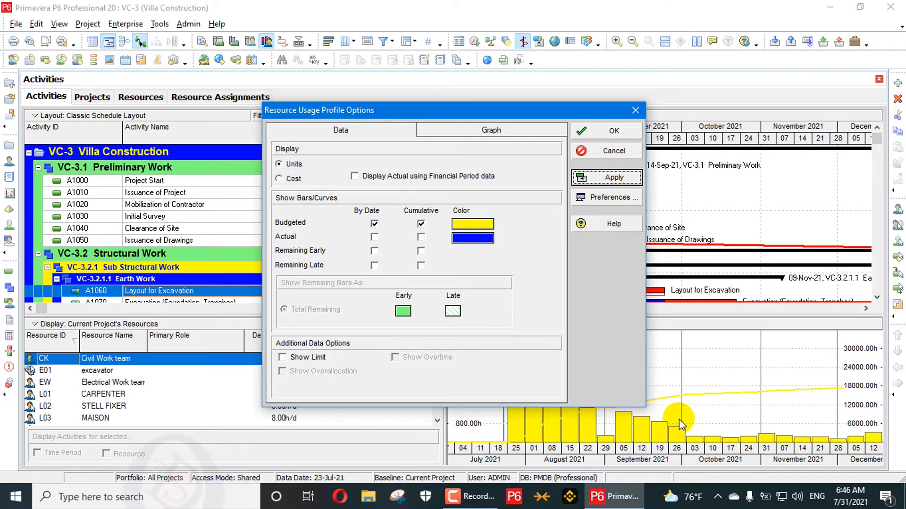
left_click_drag(282, 88, 252, 85)
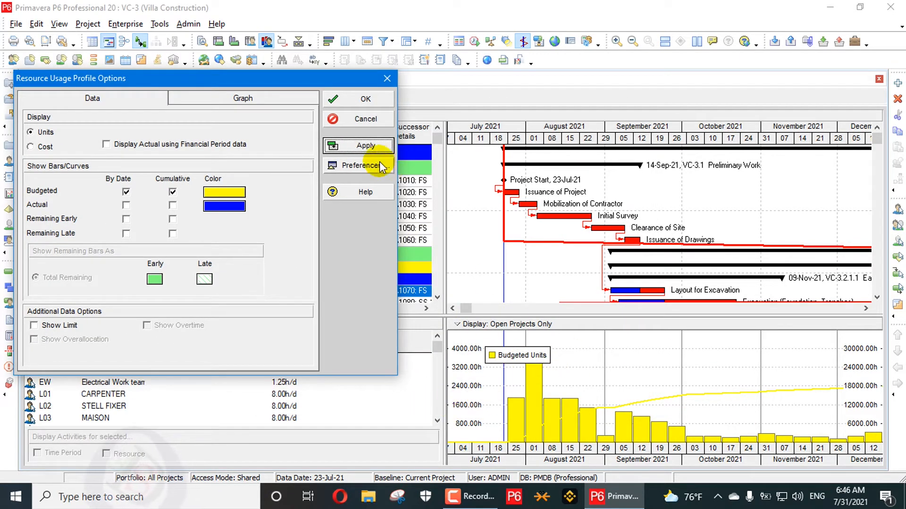
left_click(367, 100)
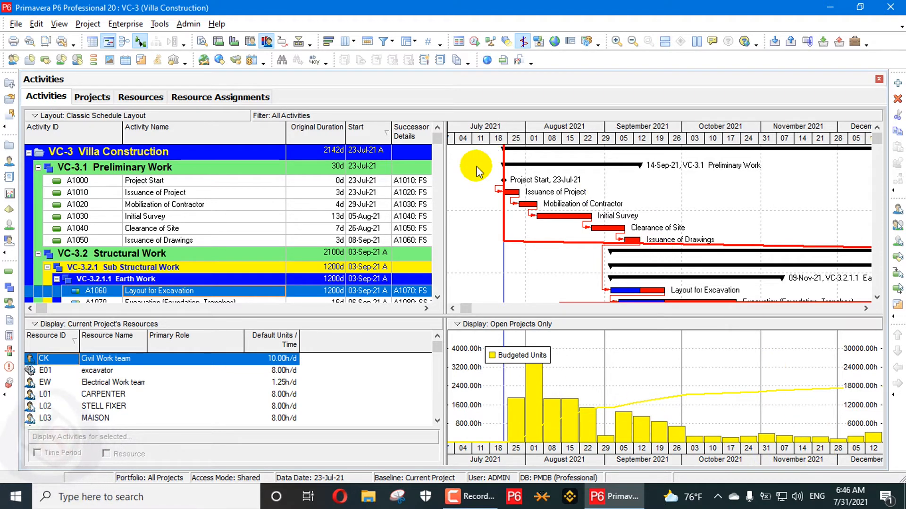
Set the timescale's date interval to Week/Day 1.
right_click(561, 124)
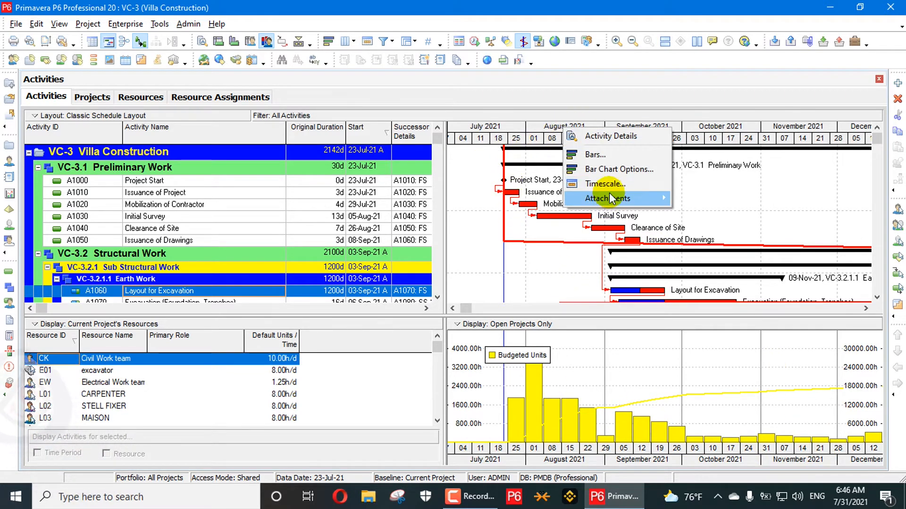
left_click(611, 184)
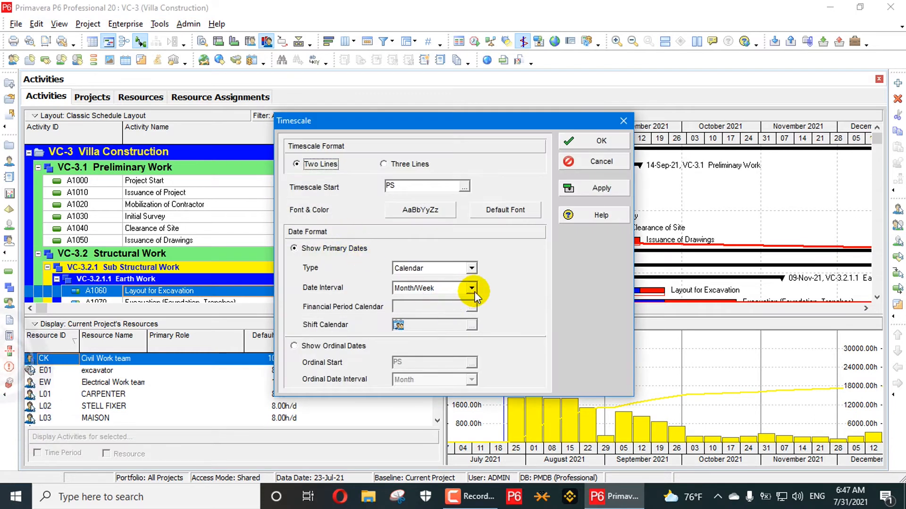
left_click(472, 288)
left_click(465, 300)
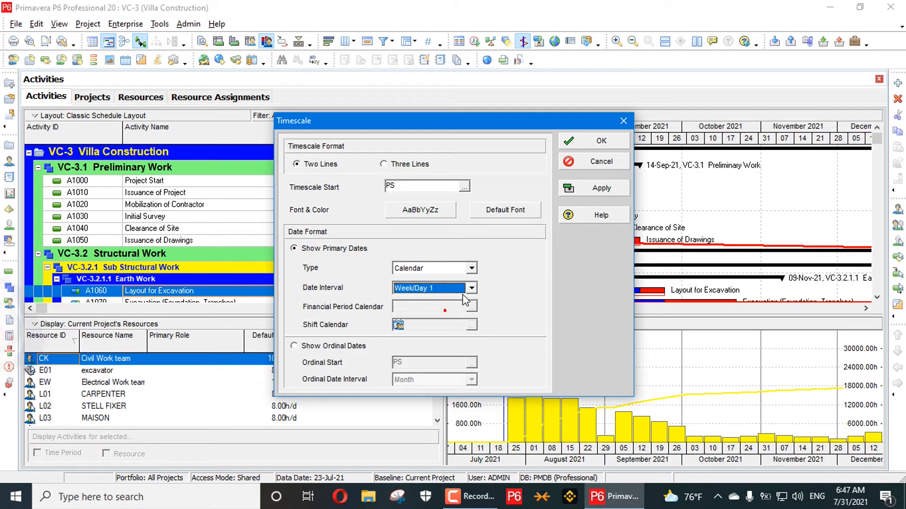
left_click(609, 194)
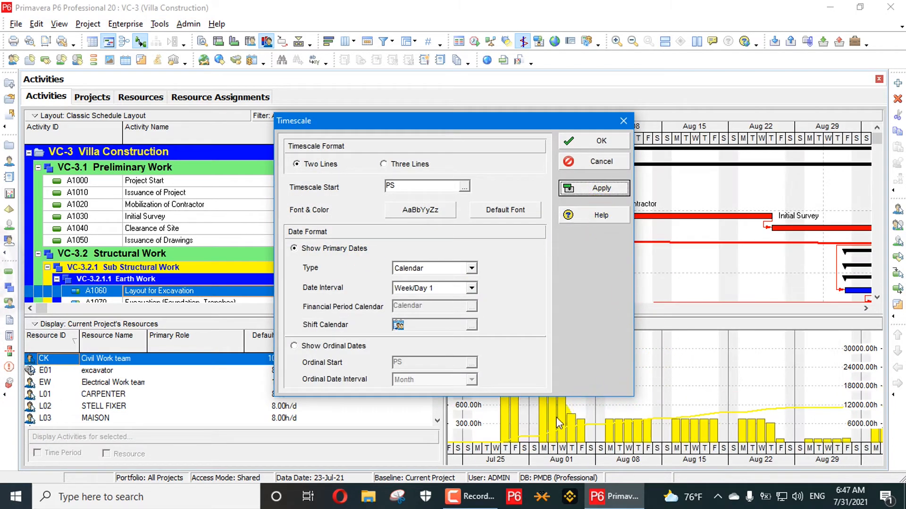
left_click_drag(582, 113, 403, 103)
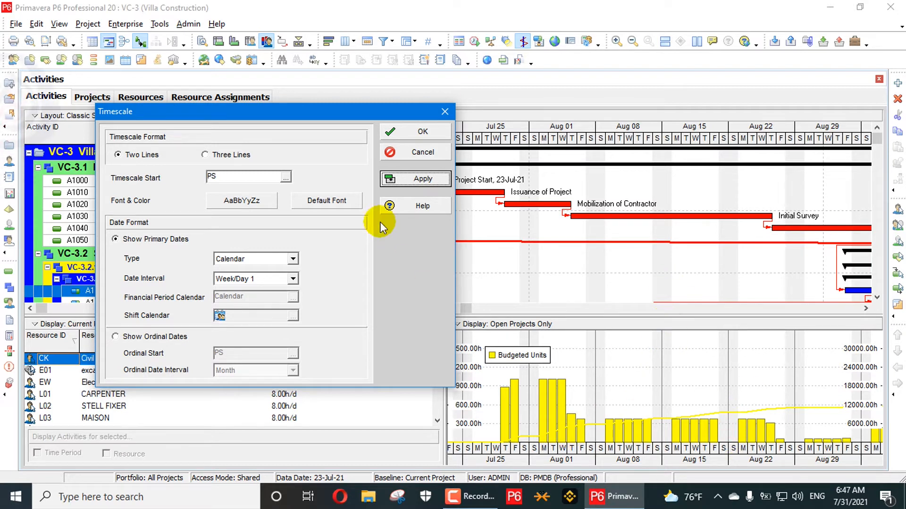
left_click(401, 133)
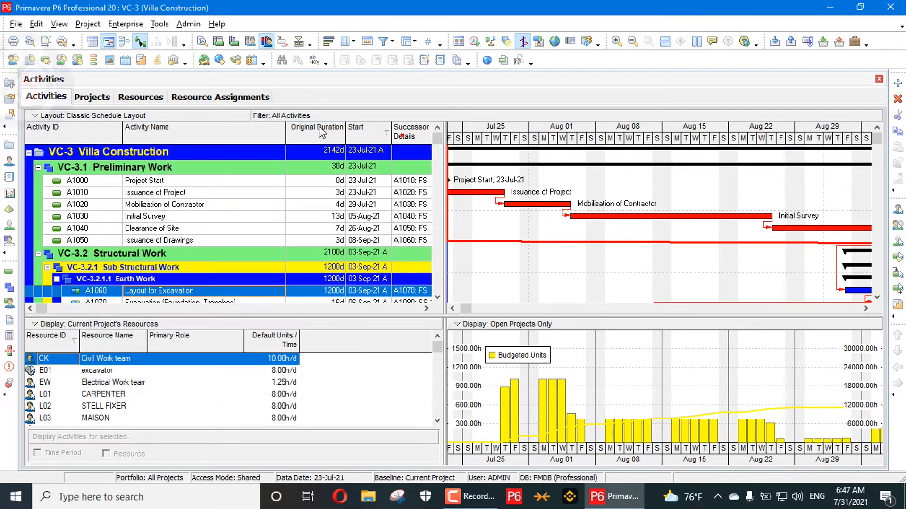
Examine the daily units in the resource usage spreadsheet for September, and return to the resource usage profile.
left_click(246, 43)
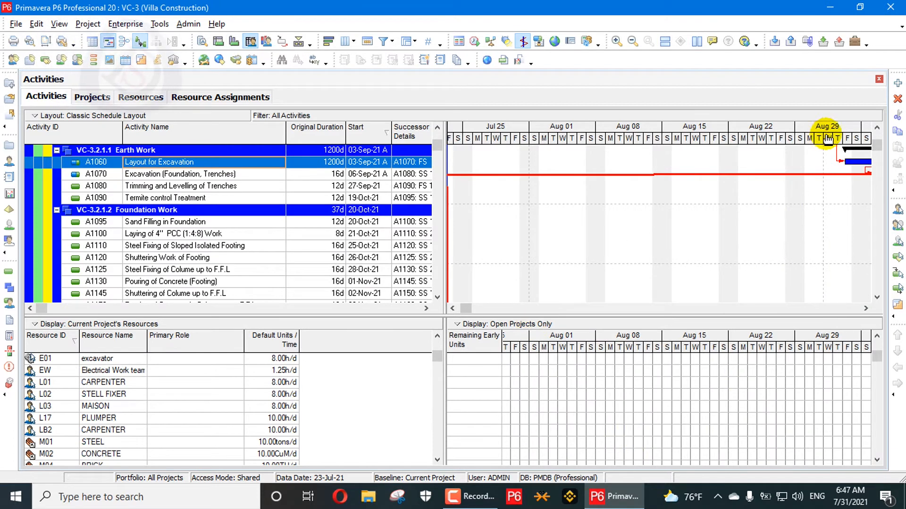
left_click_drag(827, 138, 476, 138)
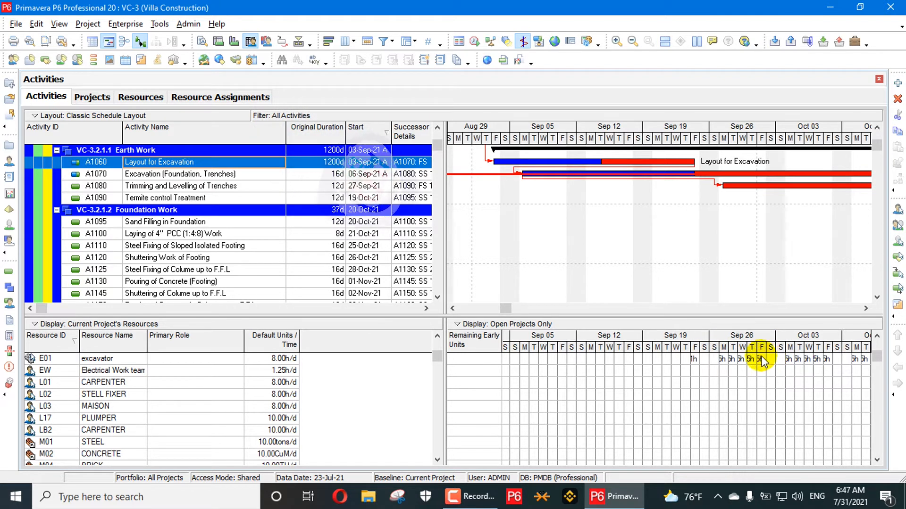
left_click(267, 41)
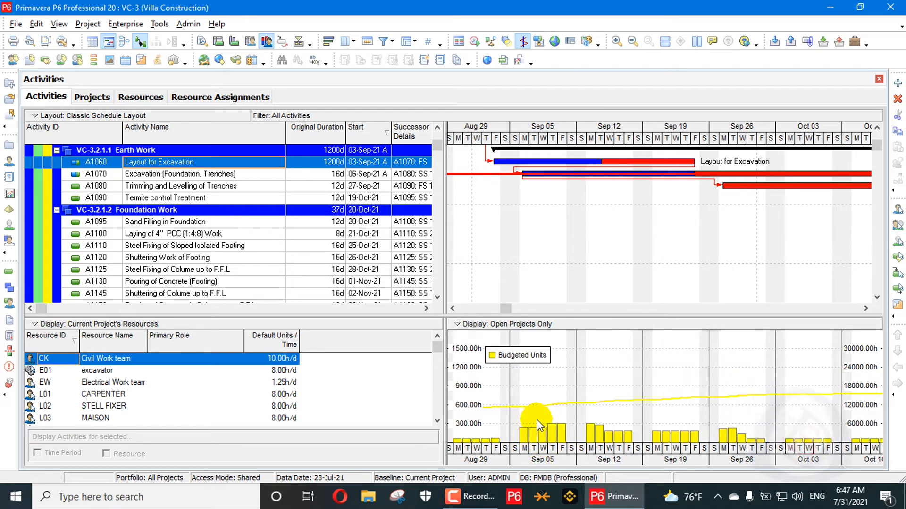
Set the interval for time-distributed resource calculations to Week in the user preferences.
left_click(42, 25)
left_click(50, 38)
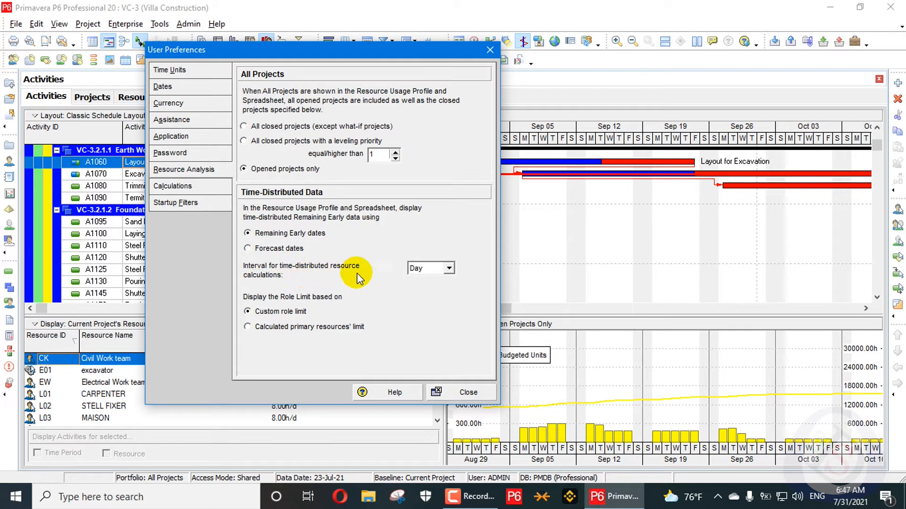
left_click(449, 269)
left_click(416, 302)
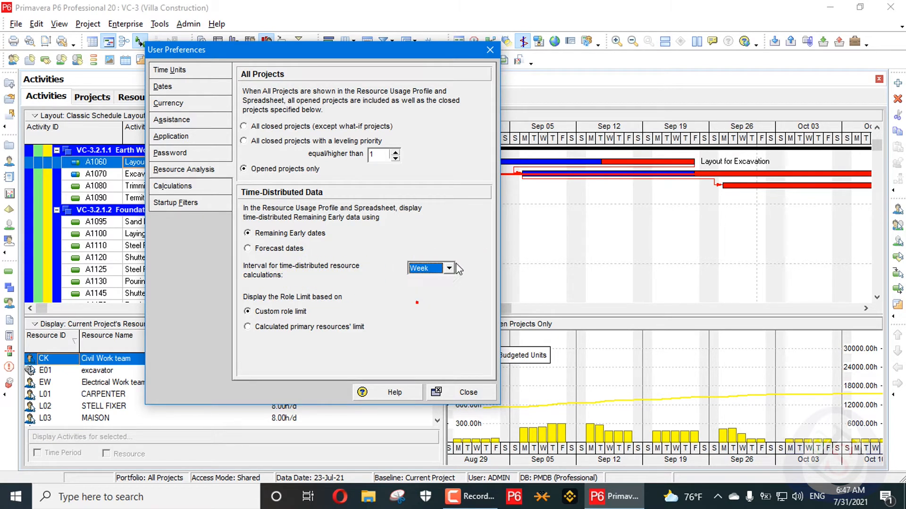
left_click(466, 395)
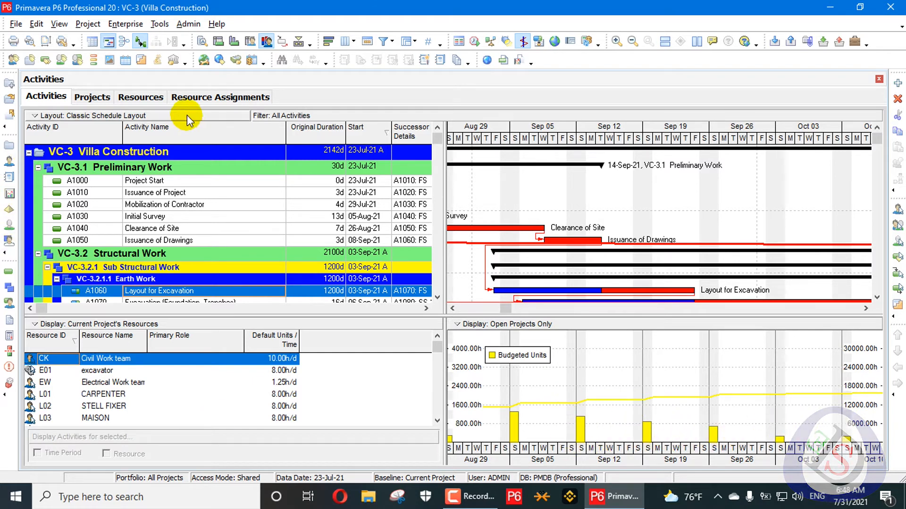
Set the timescale's date interval to Day/Hour and narrow the hour columns so several days from Jul 23 fit.
right_click(591, 445)
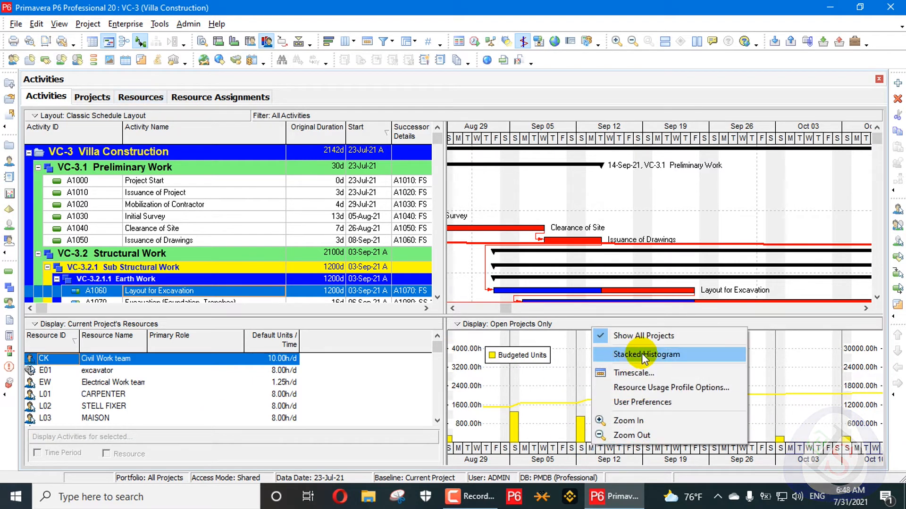
left_click(632, 373)
left_click(438, 293)
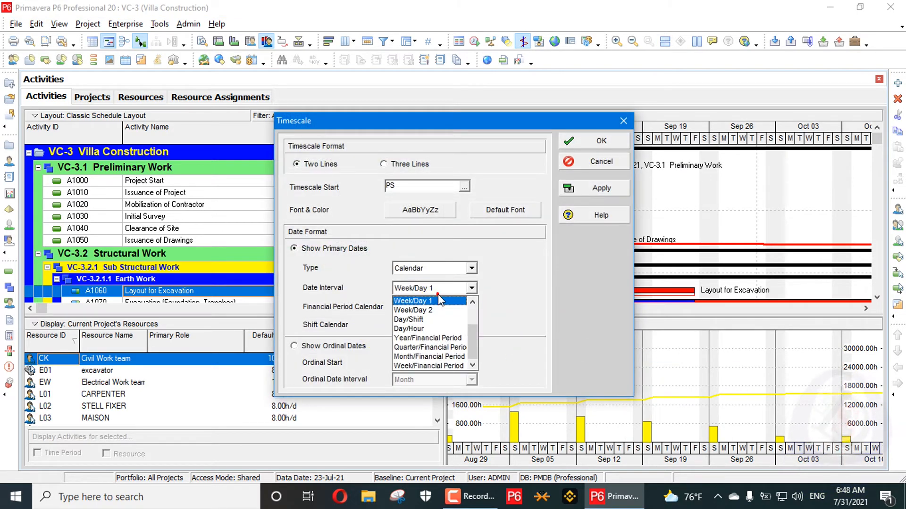
left_click(422, 300)
left_click(586, 193)
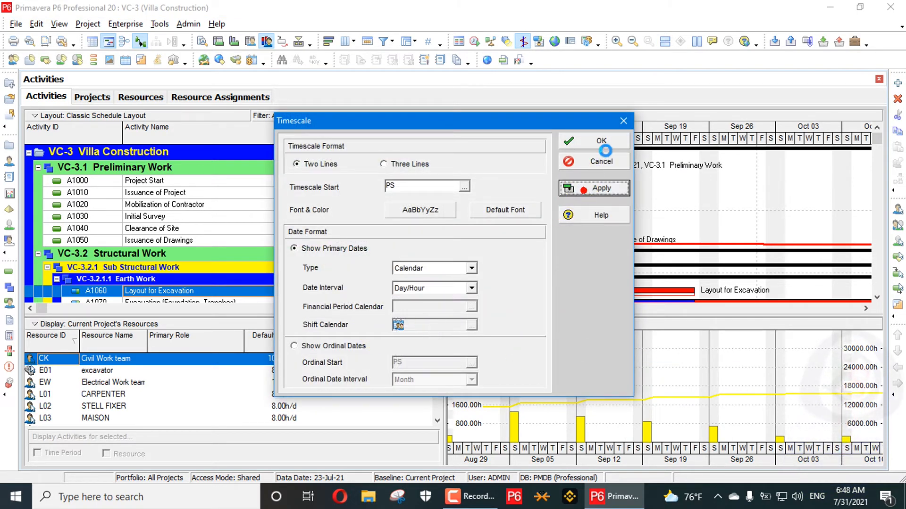
left_click(608, 139)
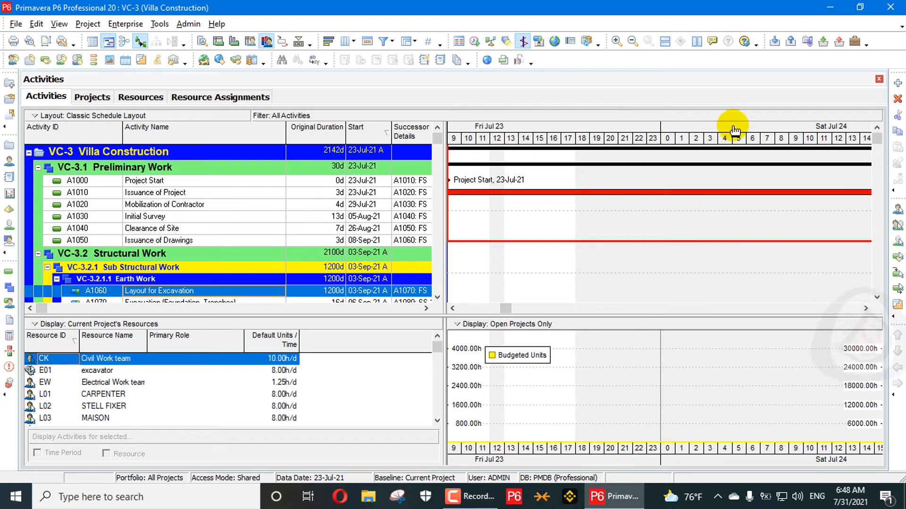
left_click_drag(732, 134, 562, 170)
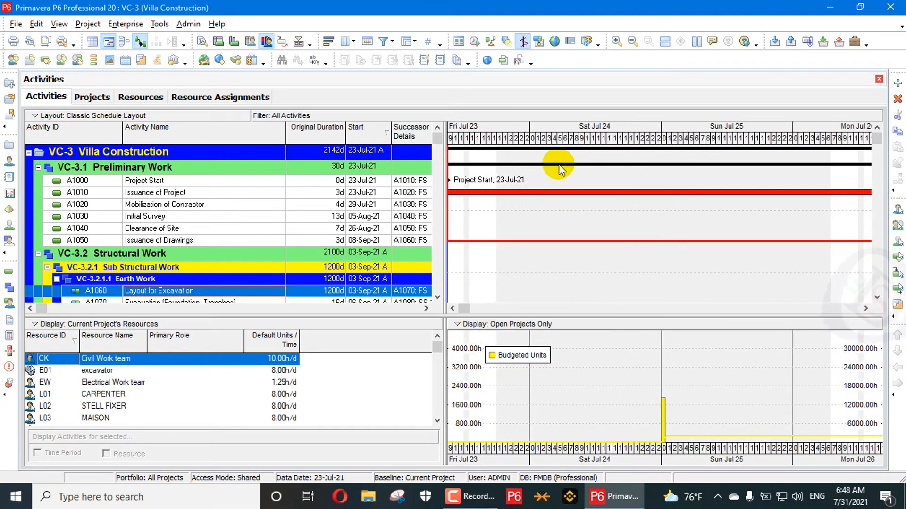
left_click_drag(573, 137, 613, 139)
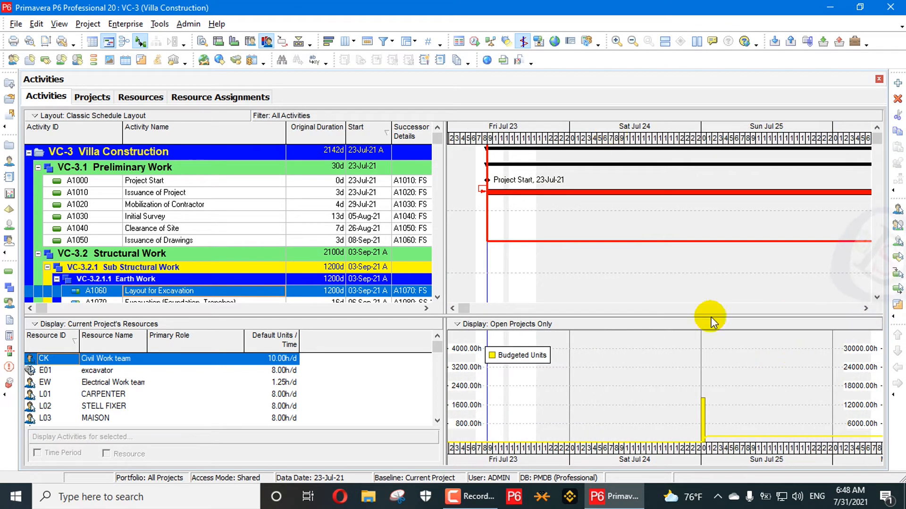
Set the interval for time-distributed resource calculations to Day in the user preferences, and select the Layout for Excavation activity in the Gantt chart.
left_click(37, 24)
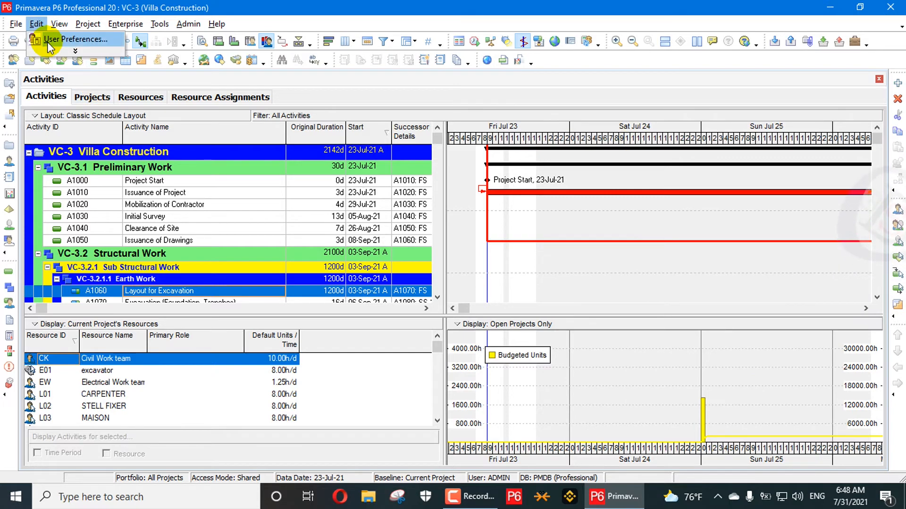
left_click(47, 39)
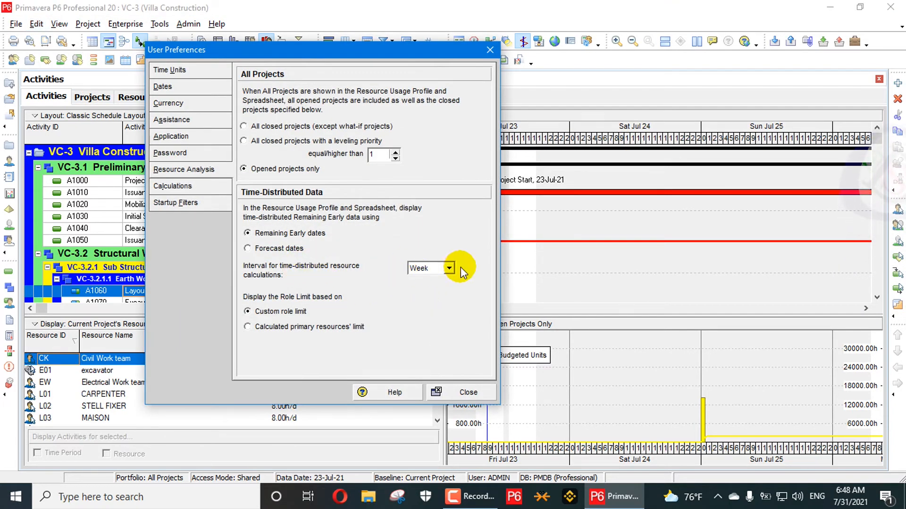
left_click(449, 268)
left_click(419, 284)
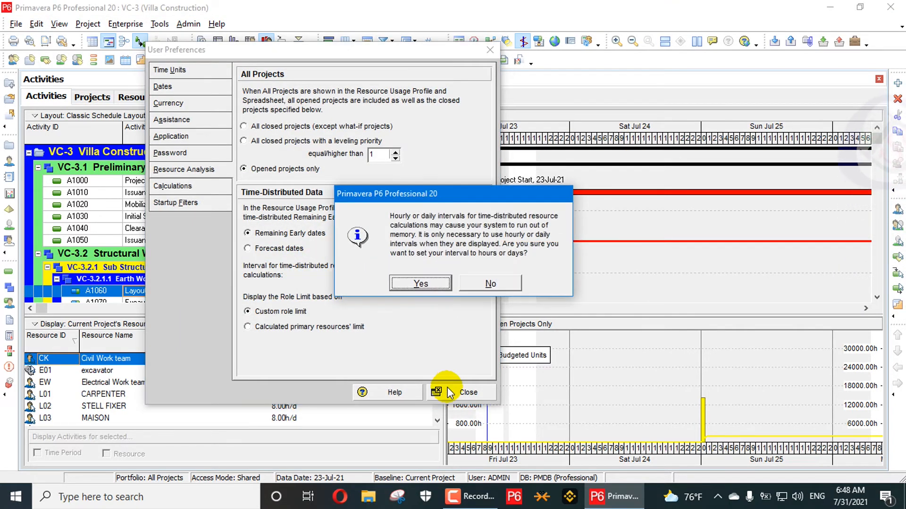
left_click(448, 287)
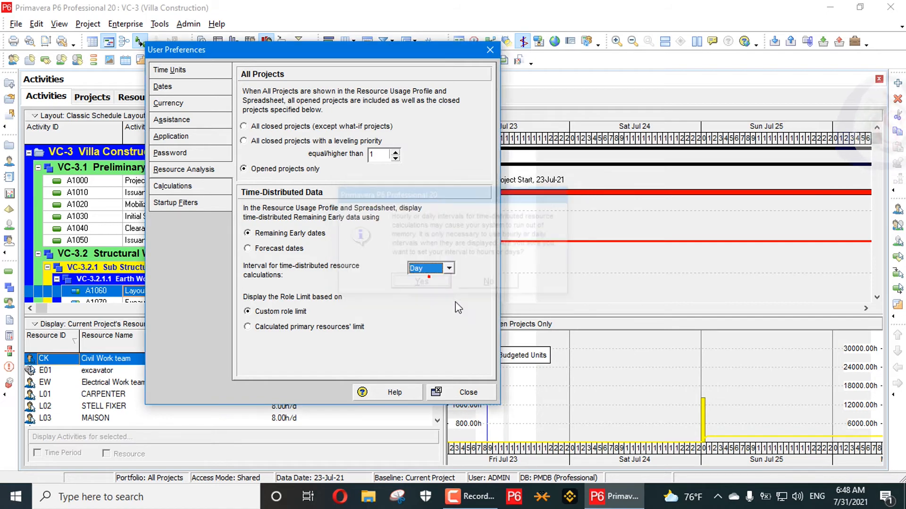
left_click(460, 391)
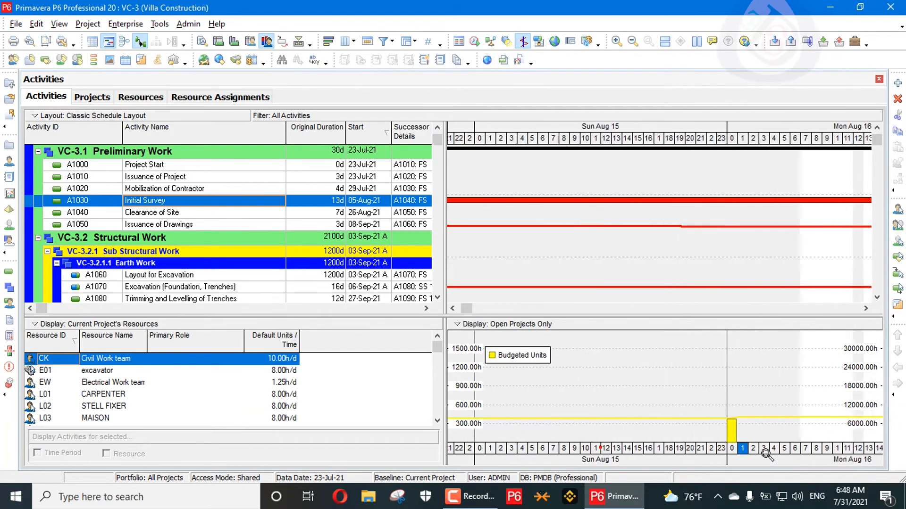
left_click(727, 274)
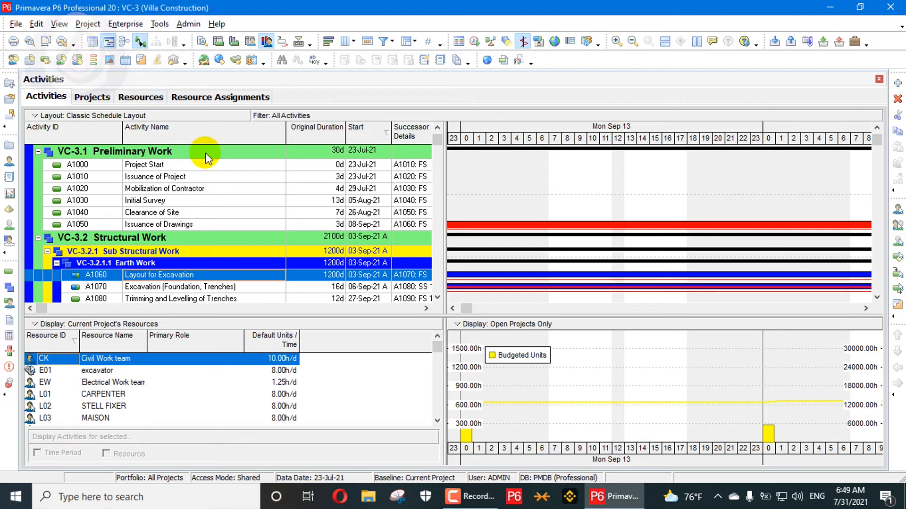
Set the interval for time-distributed resource calculations to Hour in the user preferences, accepting the hourly interval.
left_click(30, 27)
left_click(70, 41)
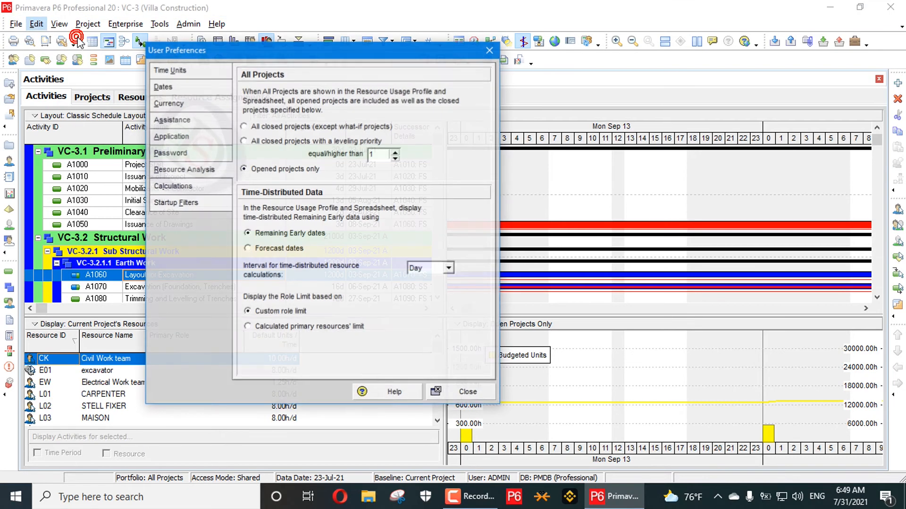
left_click(427, 269)
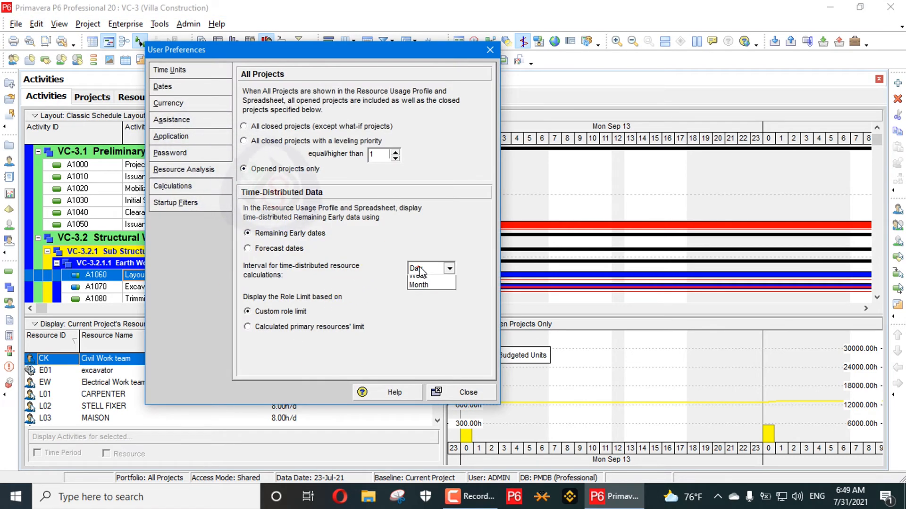
left_click(425, 280)
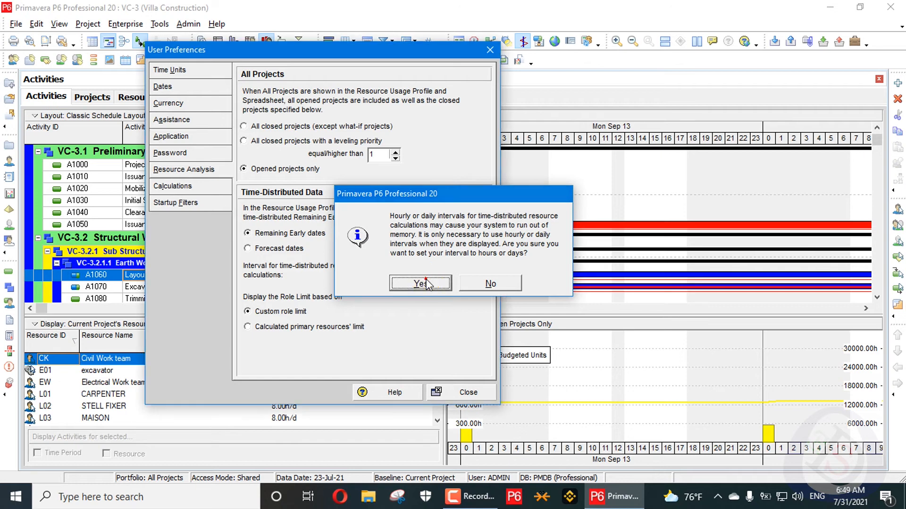
left_click(421, 283)
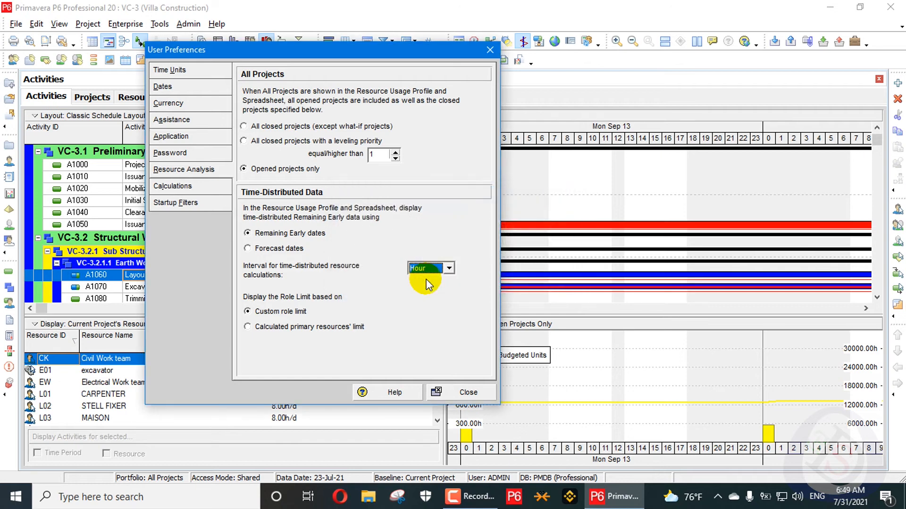
left_click(468, 393)
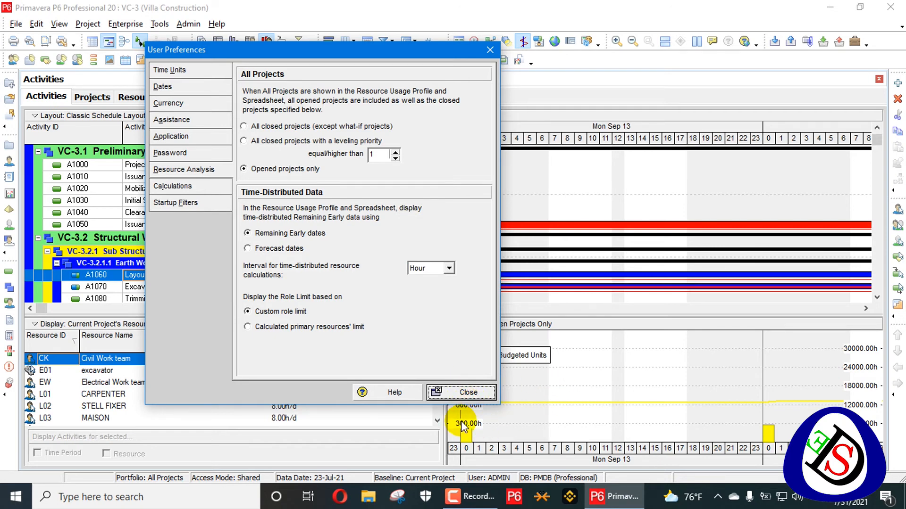
left_click(483, 397)
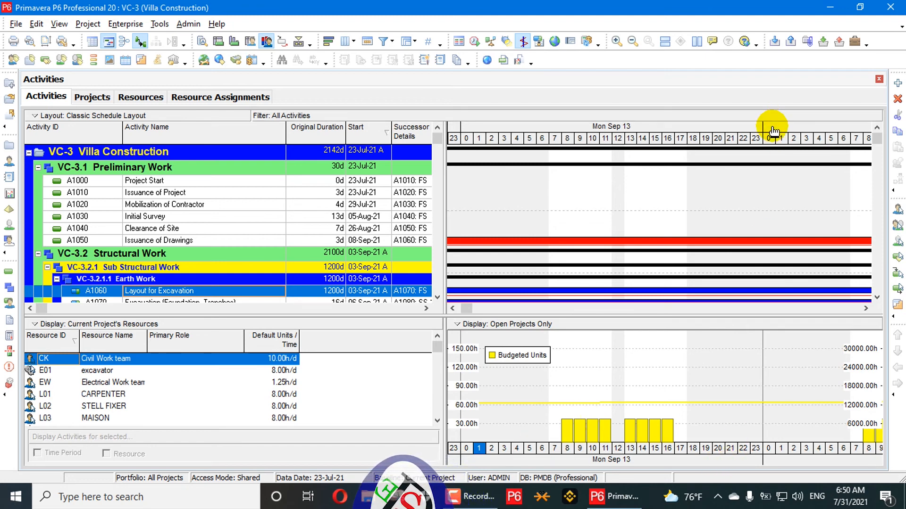
Examine the hourly budgeted units in the resource usage profile from Sep 13 through Sep 17.
left_click_drag(772, 126, 548, 124)
left_click_drag(736, 122, 523, 122)
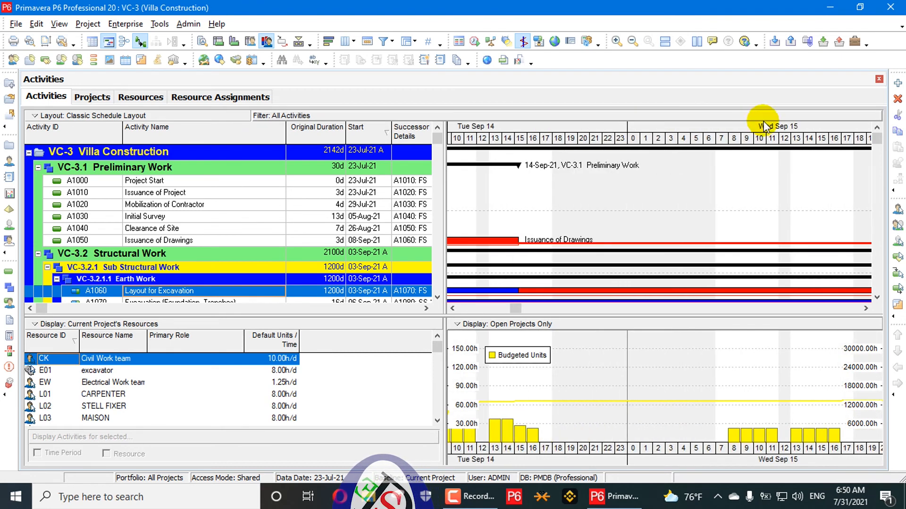
left_click_drag(764, 126, 637, 140)
left_click_drag(812, 127, 636, 139)
left_click_drag(856, 126, 637, 139)
left_click_drag(797, 127, 631, 136)
left_click_drag(710, 137, 670, 136)
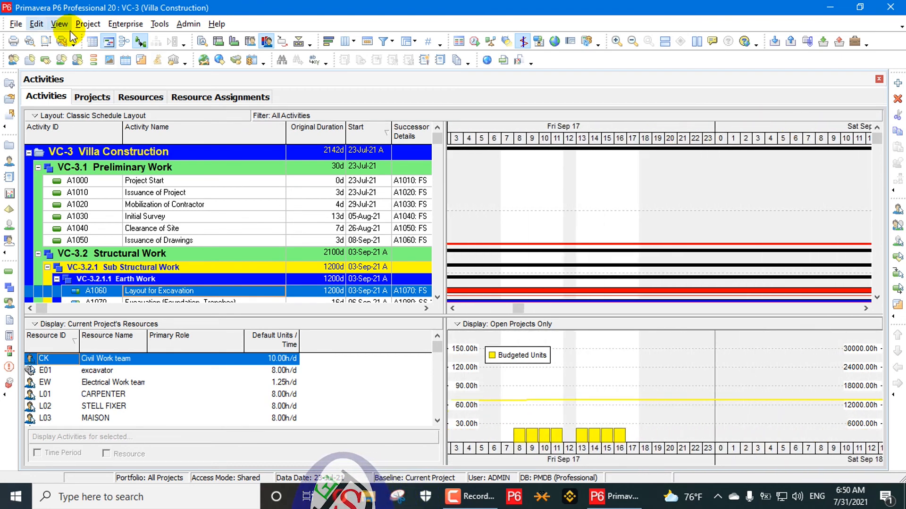
Change the interval for time-distributed resource calculations from Hour back to Day in the user preferences.
left_click(37, 24)
left_click(51, 38)
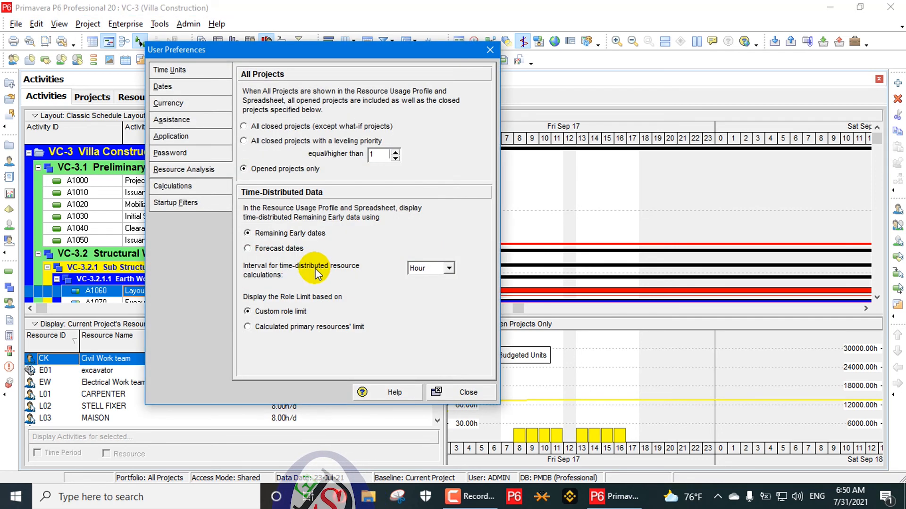
left_click(449, 268)
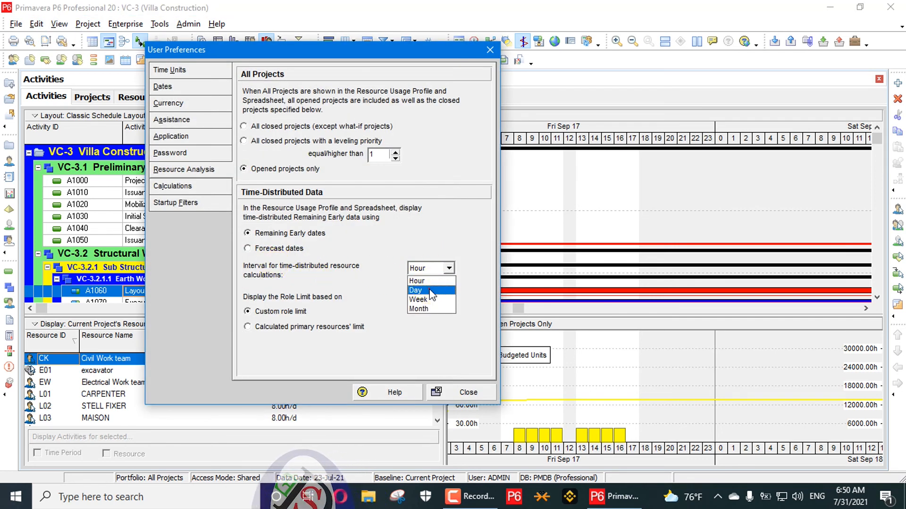
left_click(425, 288)
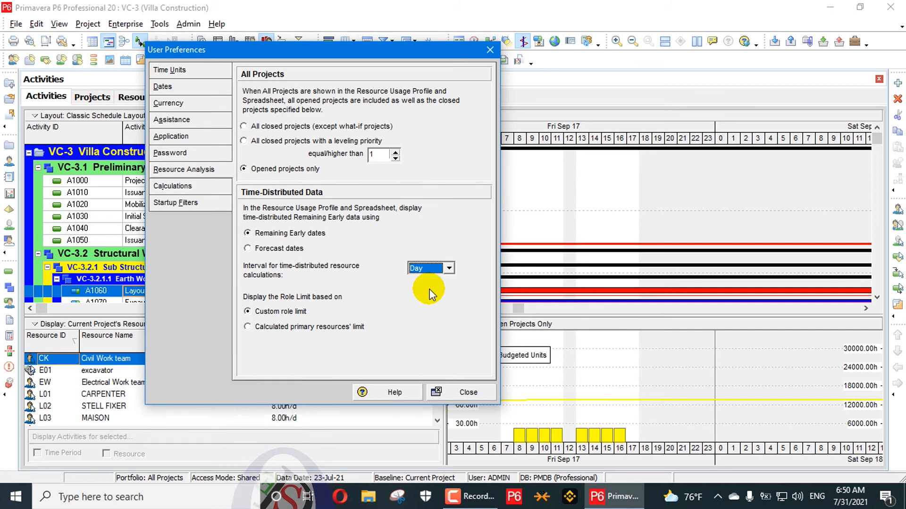
left_click(461, 391)
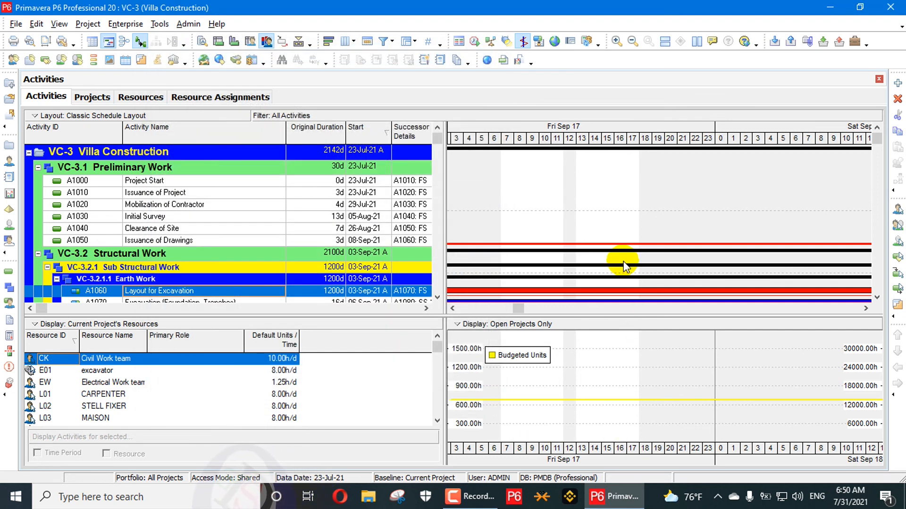
Set the timescale's date interval to Month/Week.
right_click(645, 140)
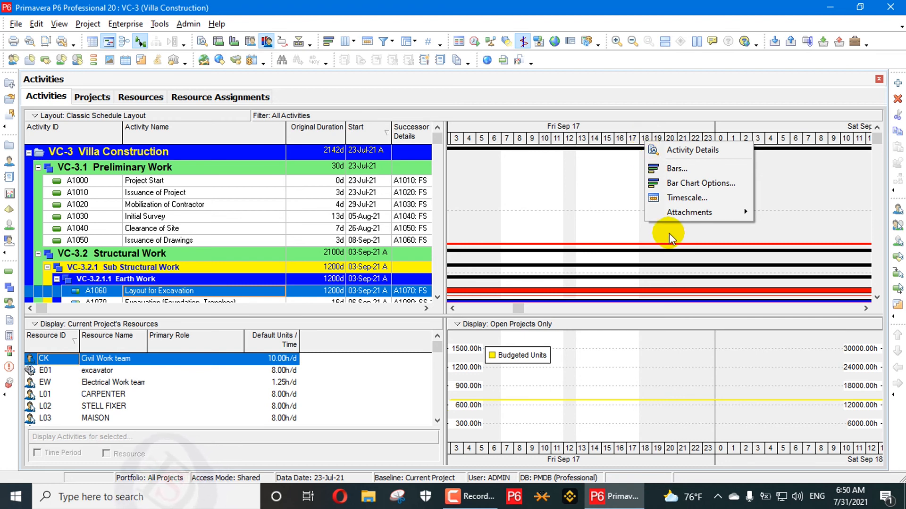
left_click(688, 198)
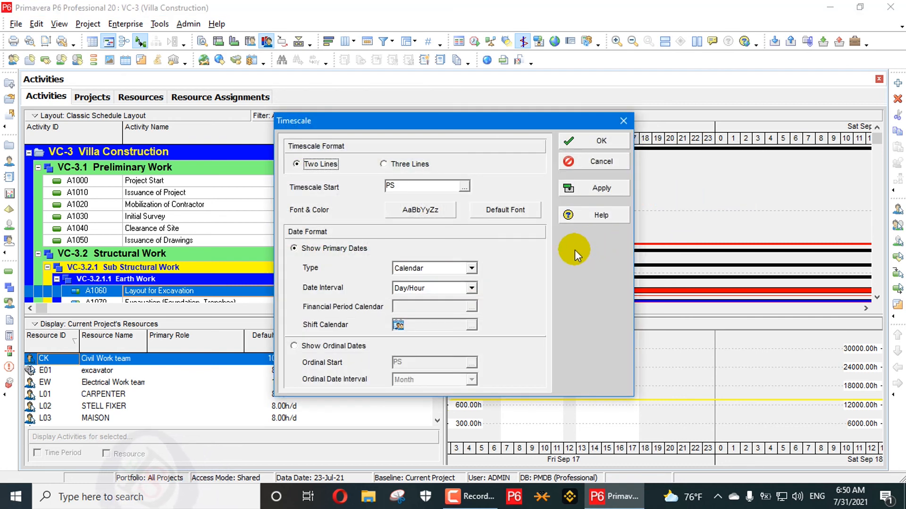
left_click(470, 287)
scroll(439, 312, "up", 2)
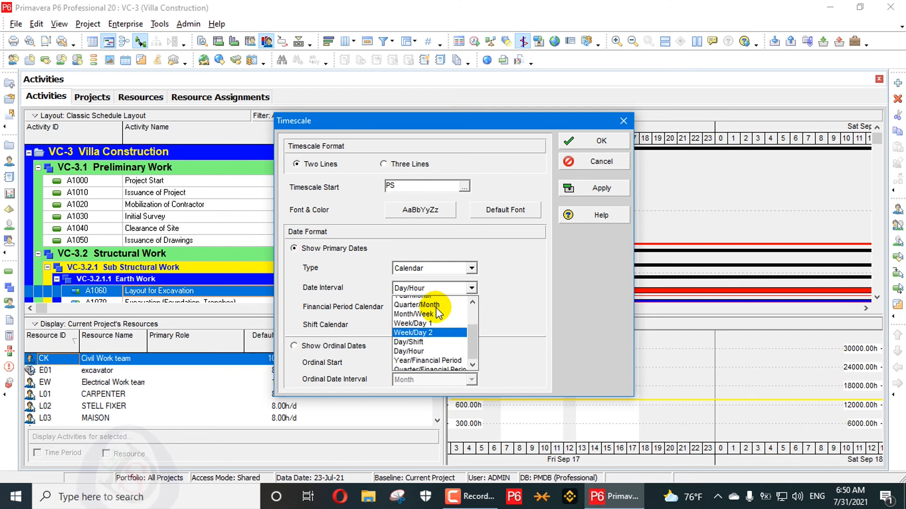
scroll(438, 314, "down", 1)
scroll(438, 317, "up", 2)
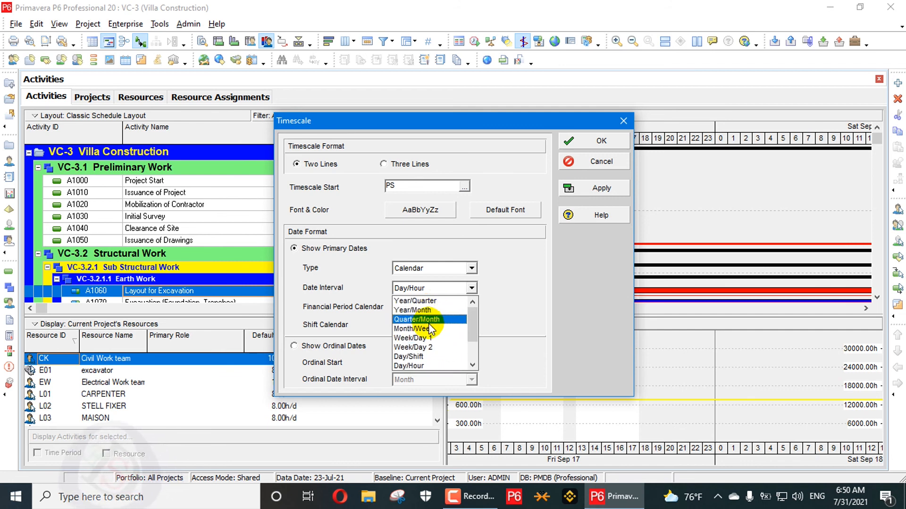
left_click(424, 329)
left_click(602, 188)
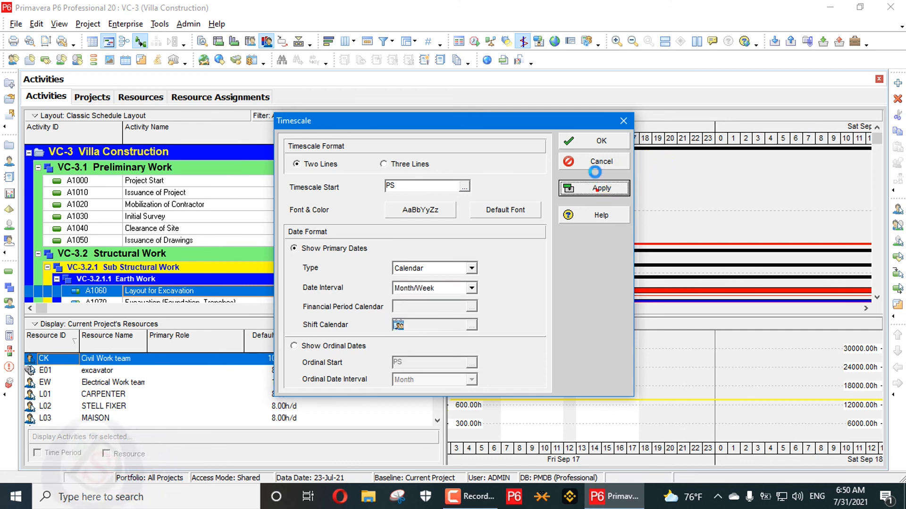
left_click(601, 142)
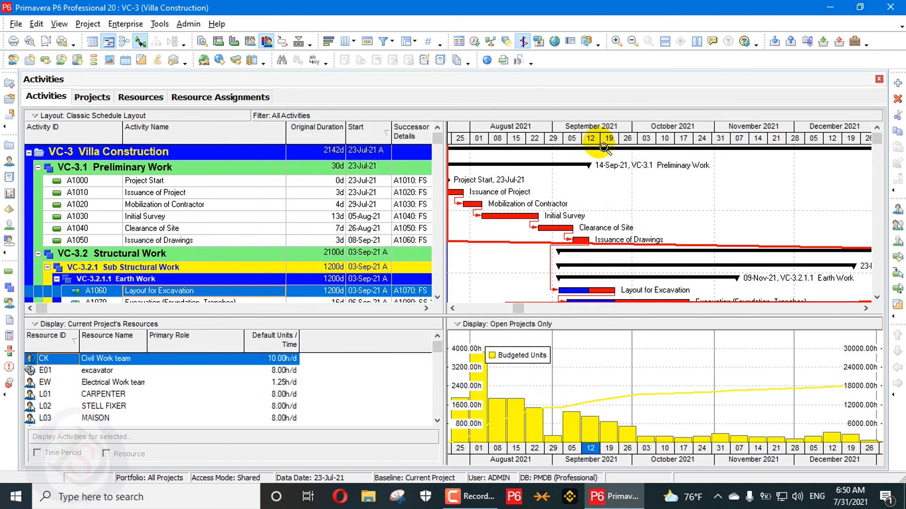